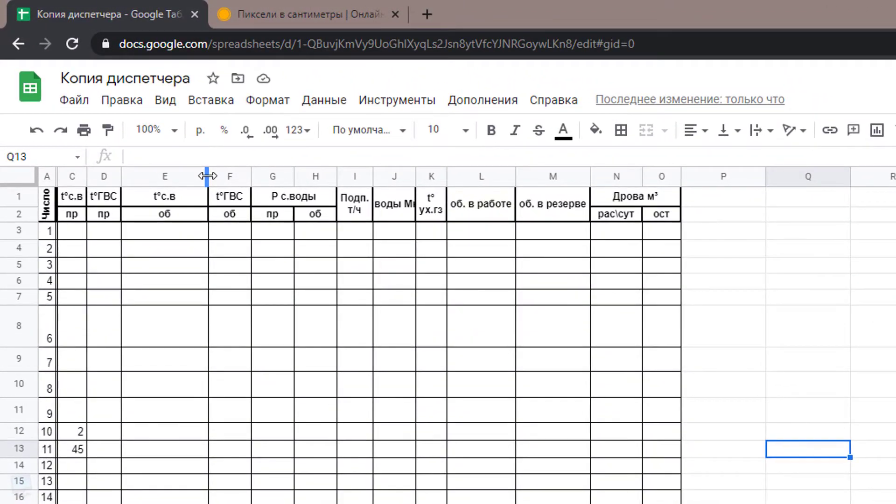
# Widen column E and reduce the height of row 8.
pyautogui.moveTo(207, 176); pyautogui.dragTo(241, 178)
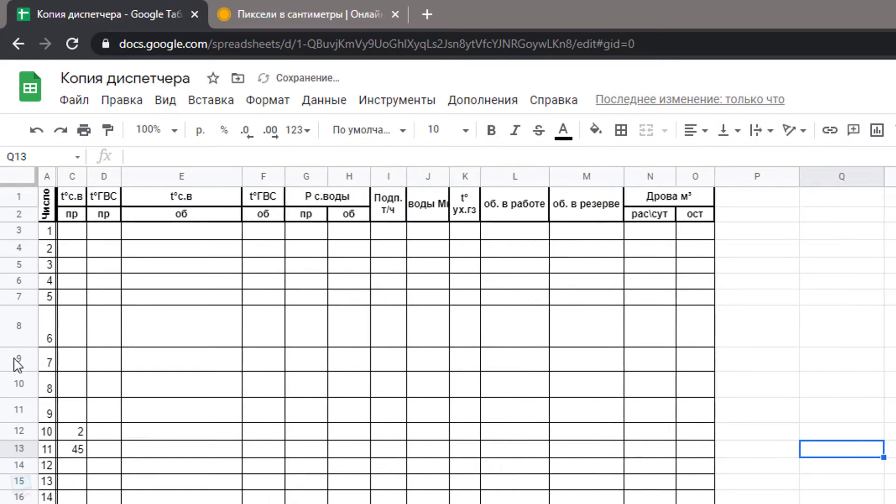
pyautogui.moveTo(21, 347)
pyautogui.mouseDown()
pyautogui.moveTo(19, 326)
pyautogui.moveTo(26, 334)
pyautogui.mouseUp()
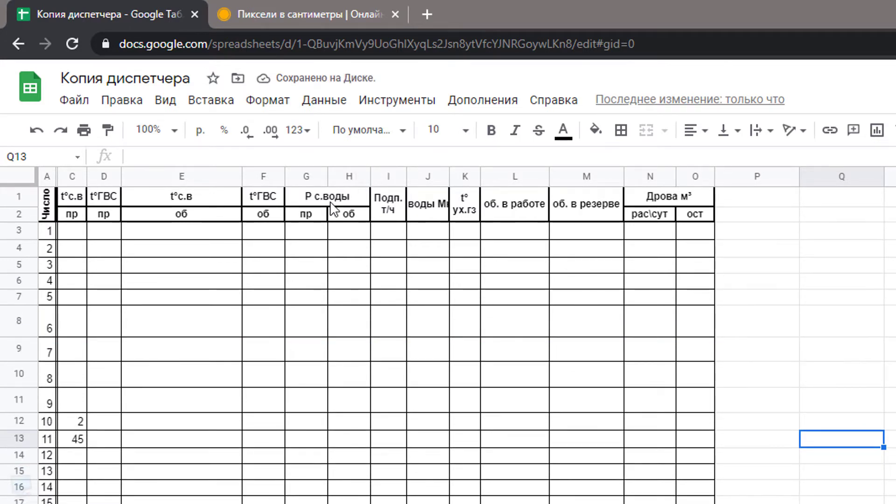
pyautogui.click(216, 180)
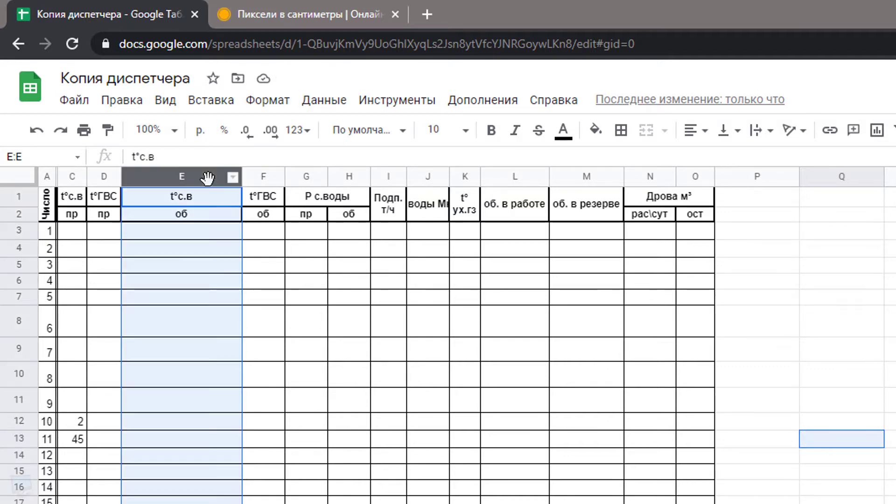
pyautogui.keyDown('ctrl'); pyautogui.click(264, 180); pyautogui.keyUp('ctrl')
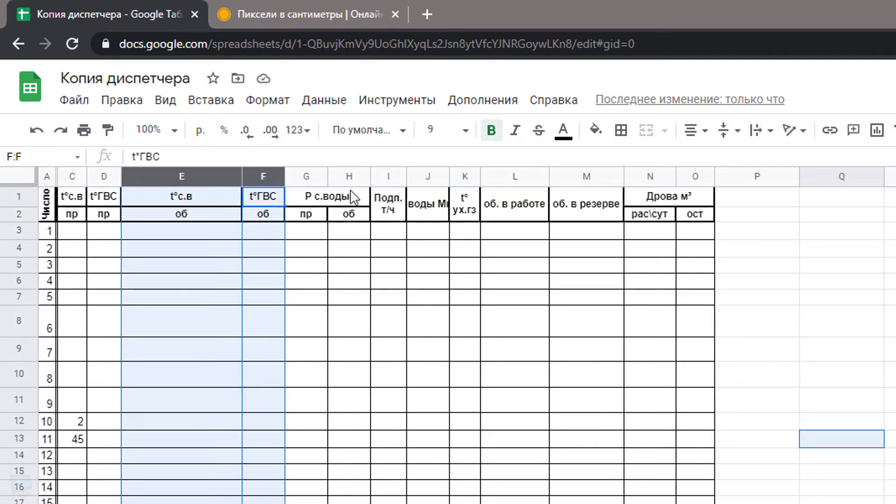
pyautogui.keyDown('ctrl'); pyautogui.click(388, 180); pyautogui.keyUp('ctrl')
pyautogui.keyDown('ctrl'); pyautogui.click(427, 179); pyautogui.keyUp('ctrl')
# Resize columns E, F, G and H together to an equal width of about 91 pixels.
pyautogui.click(189, 176)
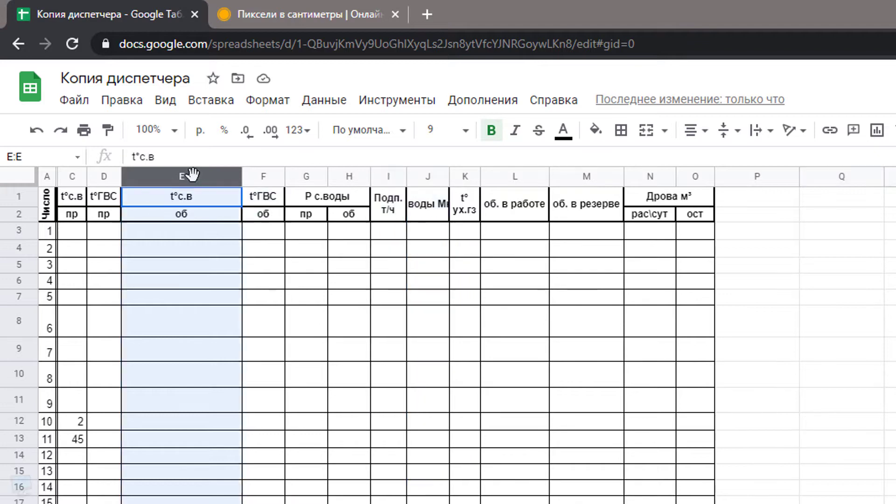
pyautogui.keyDown('ctrl'); pyautogui.click(309, 178); pyautogui.keyUp('ctrl')
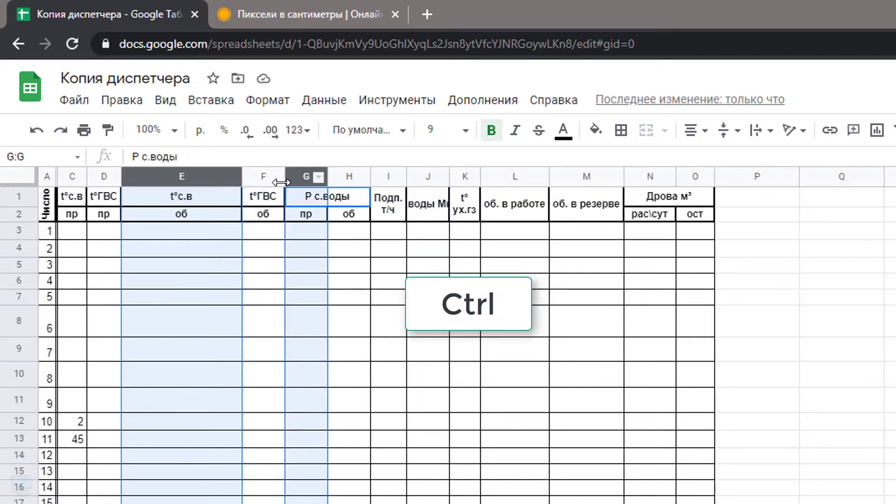
pyautogui.keyDown('ctrl'); pyautogui.click(261, 179); pyautogui.keyUp('ctrl')
pyautogui.keyDown('ctrl'); pyautogui.click(349, 177); pyautogui.keyUp('ctrl')
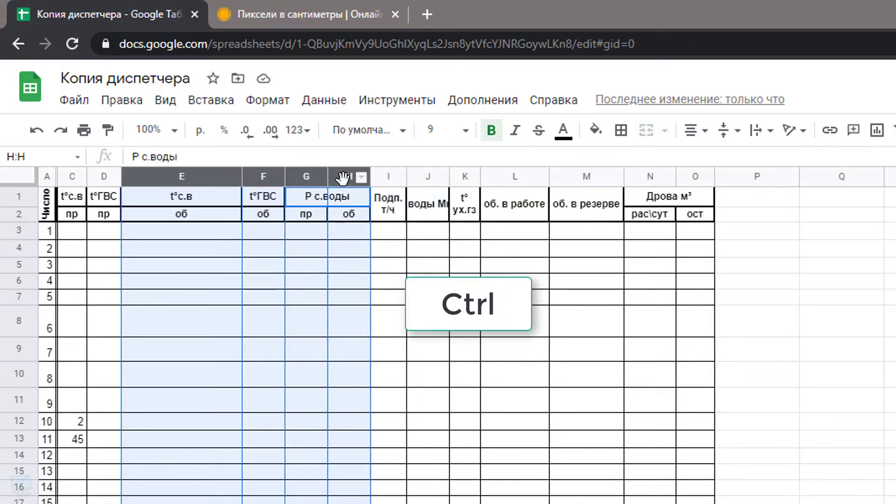
pyautogui.moveTo(328, 178); pyautogui.dragTo(354, 177)
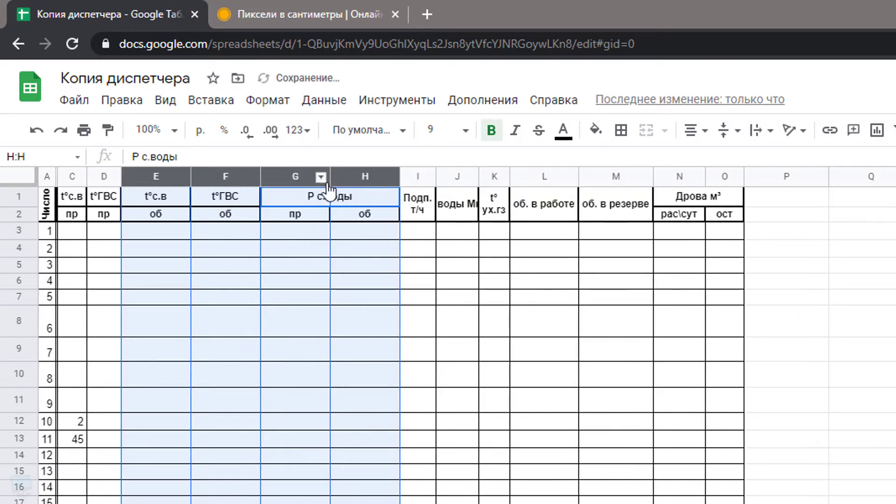
pyautogui.moveTo(329, 181); pyautogui.dragTo(337, 181)
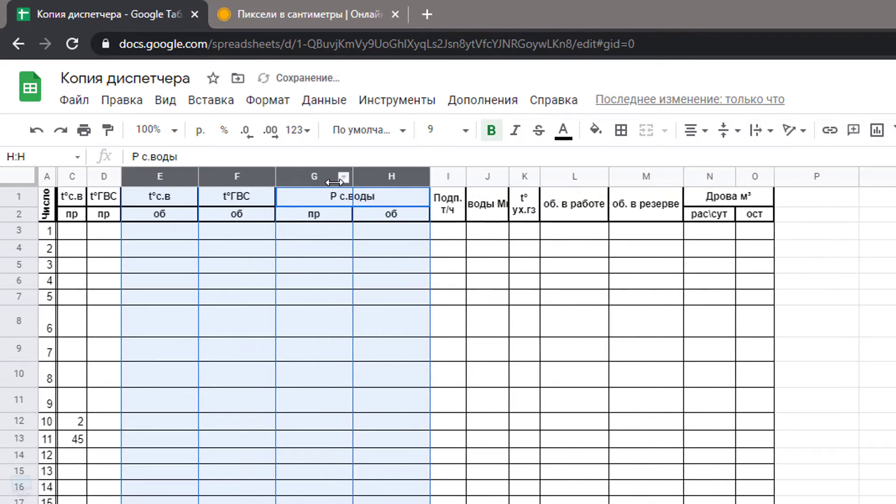
# Increase the heights of rows 7 through 9 together so the three rows are equally tall.
pyautogui.moveTo(15, 359); pyautogui.dragTo(18, 338)
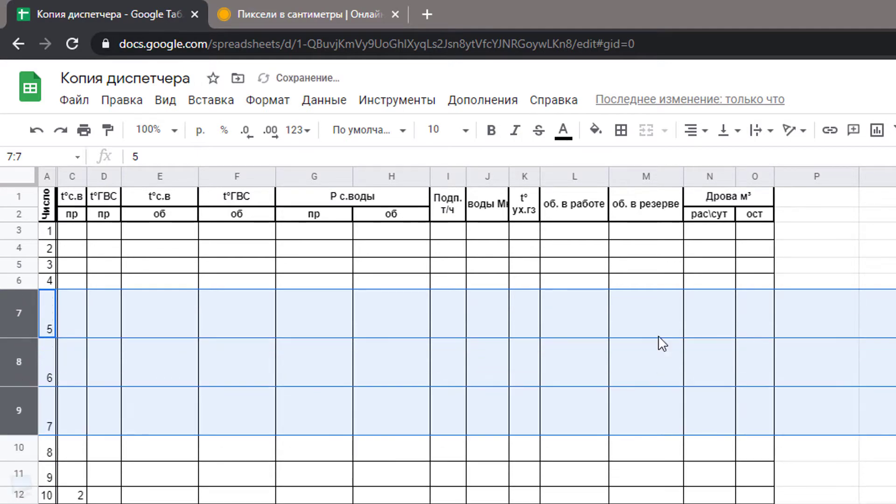
pyautogui.click(838, 254)
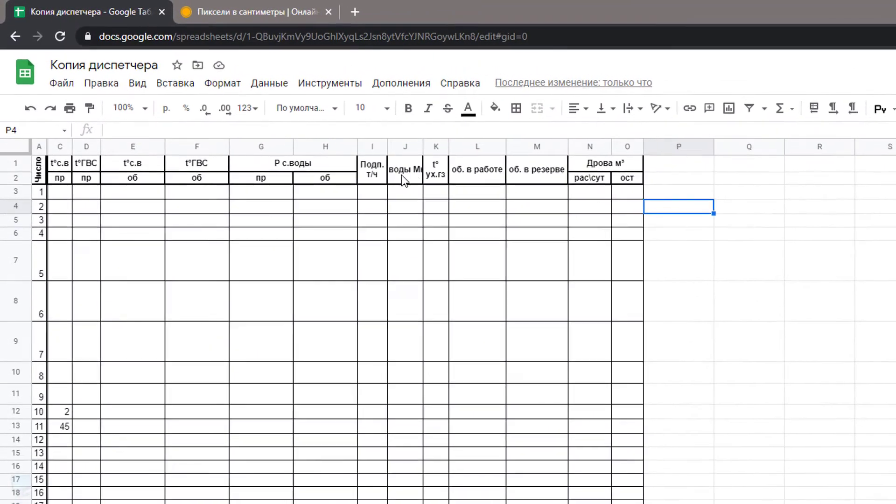
# Auto-fit the widths of columns J and K to their contents.
pyautogui.click(275, 114)
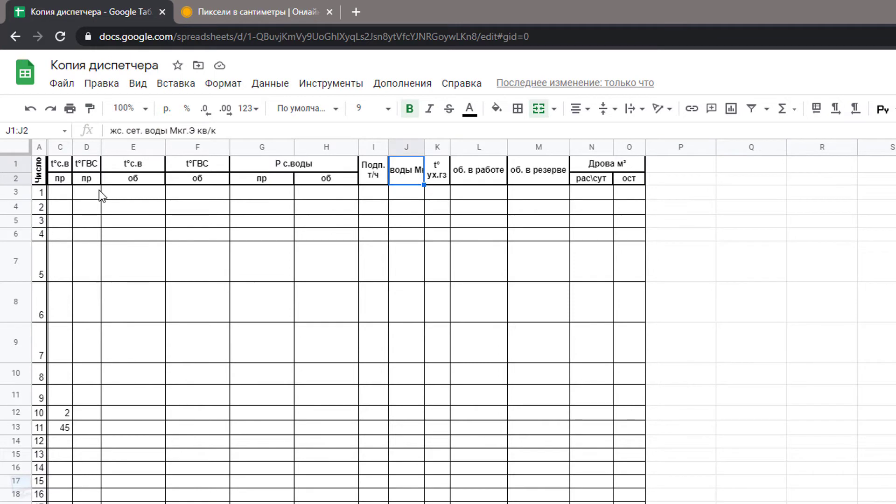
pyautogui.doubleClick(423, 146)
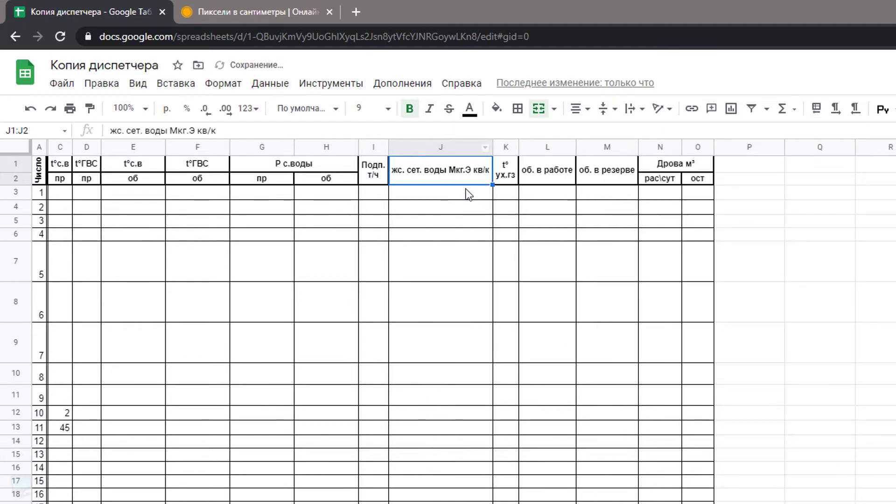
pyautogui.doubleClick(518, 147)
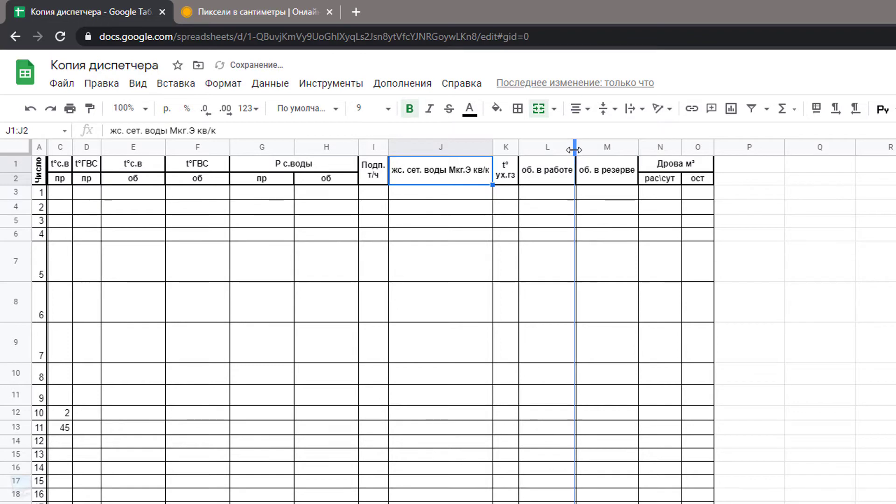
# Fit the heights of rows 6 through 11 to their single-line contents.
pyautogui.moveTo(31, 239); pyautogui.dragTo(31, 240)
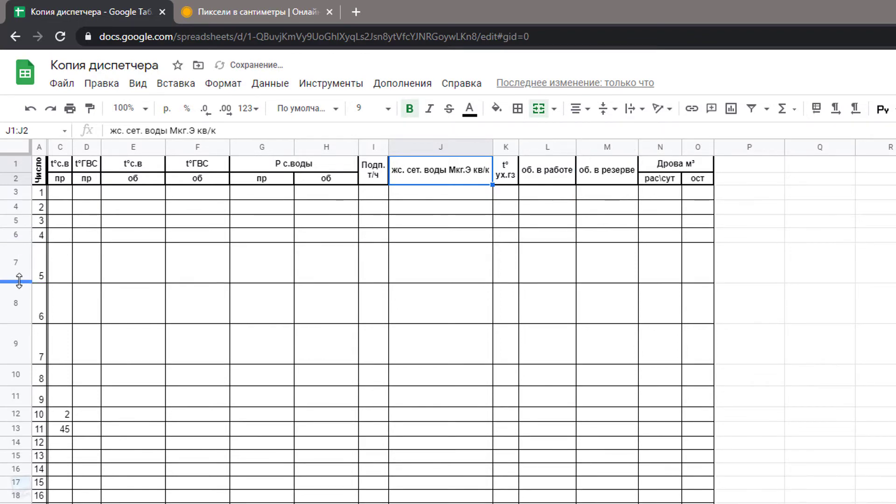
pyautogui.moveTo(21, 283); pyautogui.dragTo(21, 257)
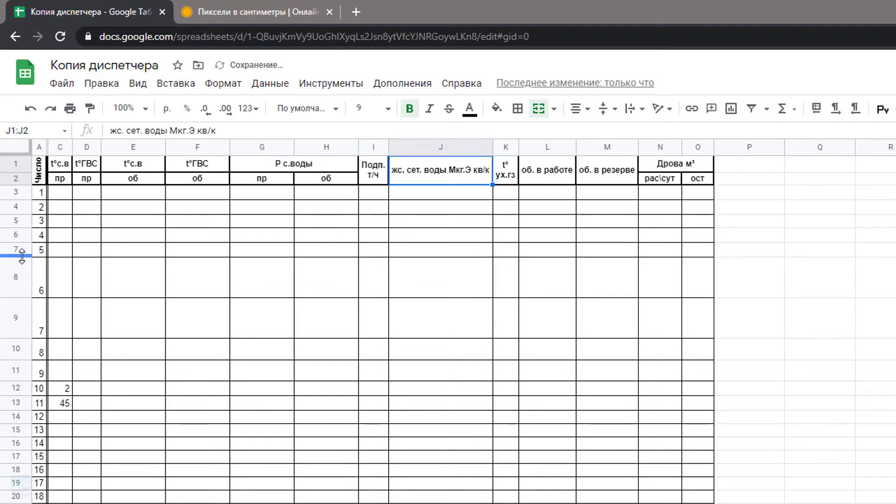
pyautogui.moveTo(20, 360); pyautogui.dragTo(26, 271)
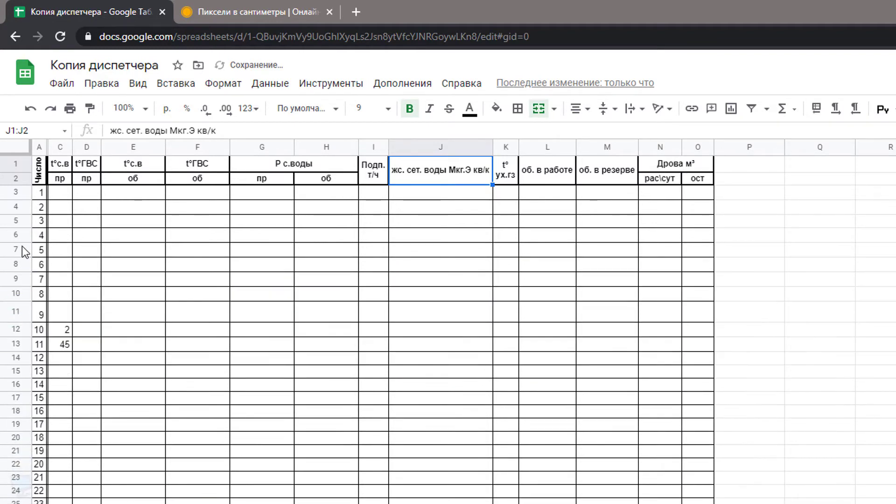
pyautogui.moveTo(26, 321); pyautogui.dragTo(21, 329)
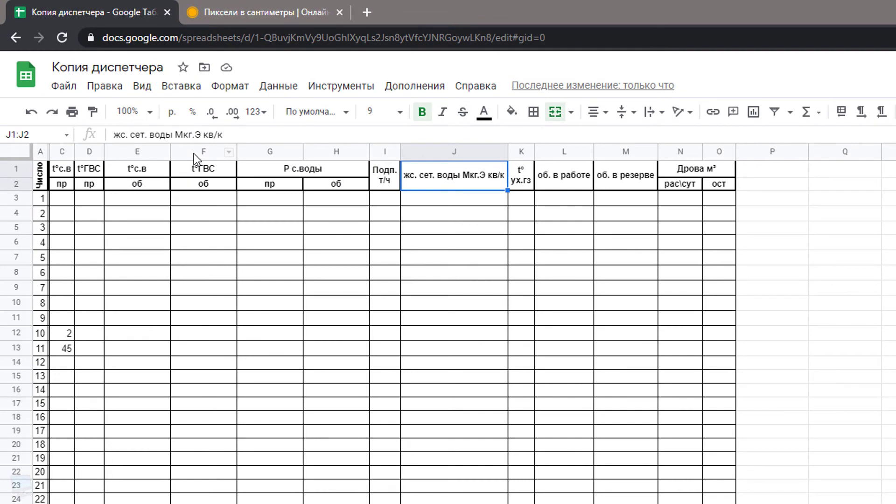
# Set the width of column F to exactly 100 pixels.
pyautogui.click(194, 153)
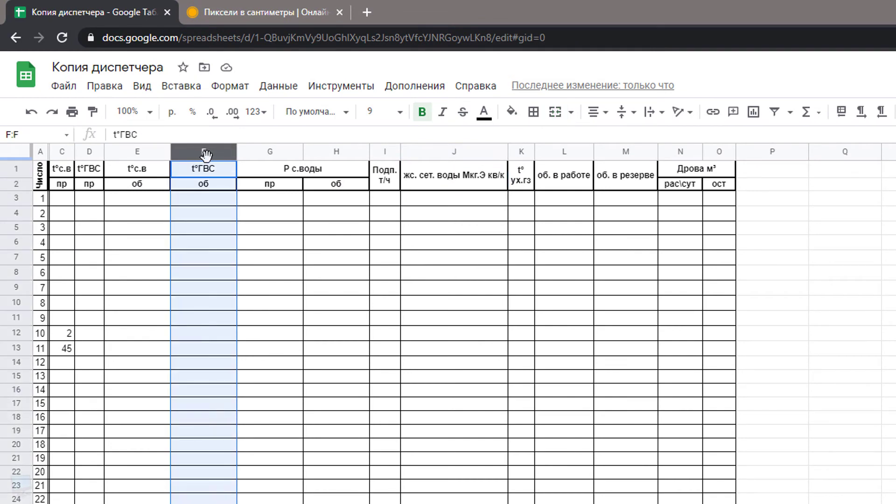
pyautogui.rightClick(207, 154)
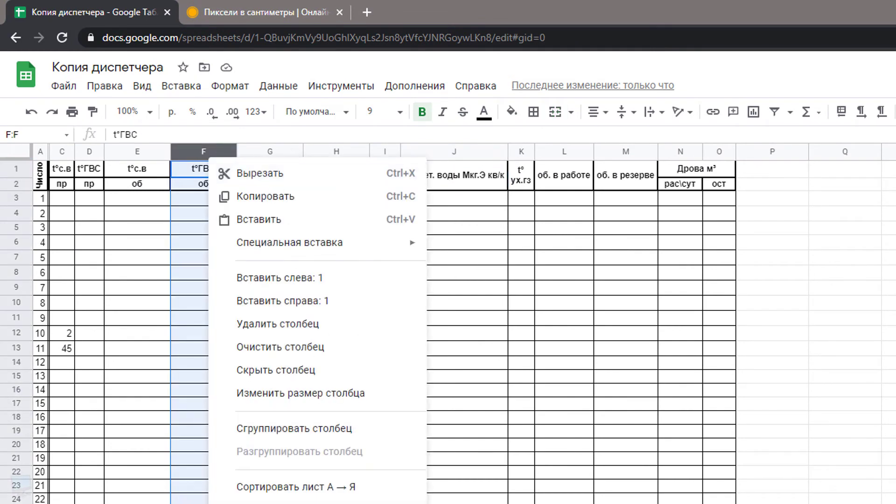
pyautogui.click(360, 404)
pyautogui.write('91')
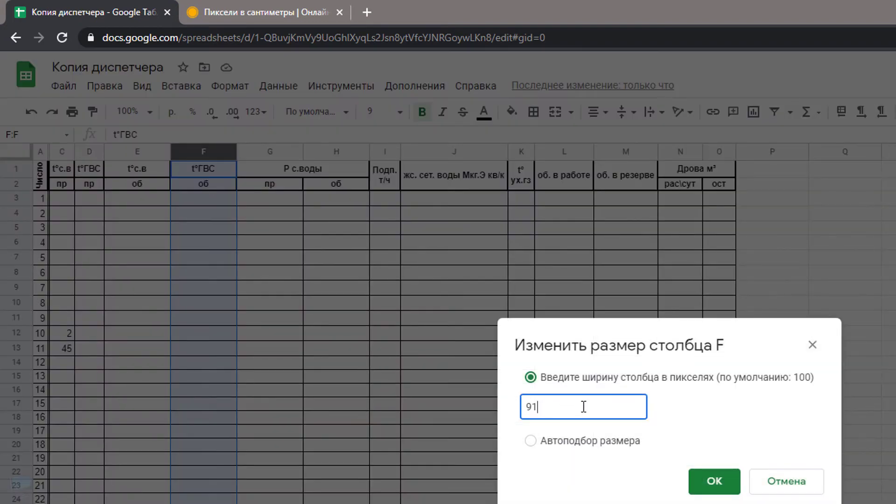
pyautogui.hotkey('ctrl', 'a')
pyautogui.write('100')
pyautogui.click(714, 481)
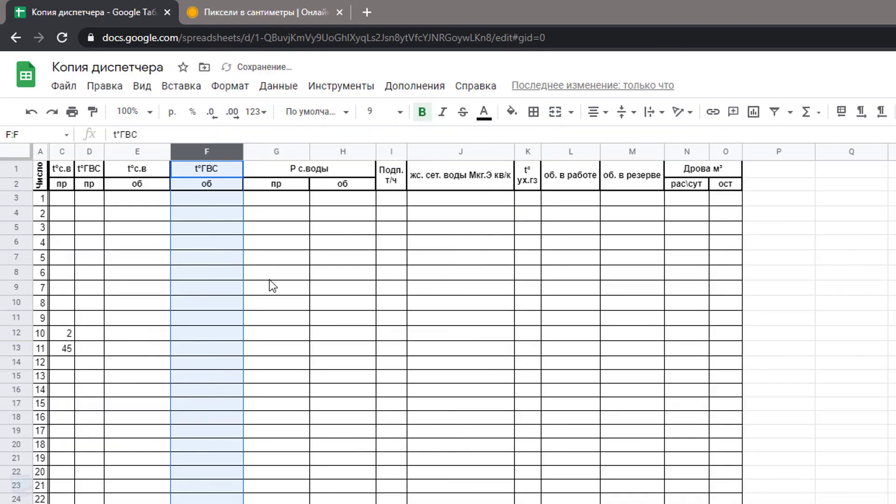
# Switch to the allcalc.ru pixel-to-centimetre converter and convert 100 pixels to centimetres.
pyautogui.click(261, 12)
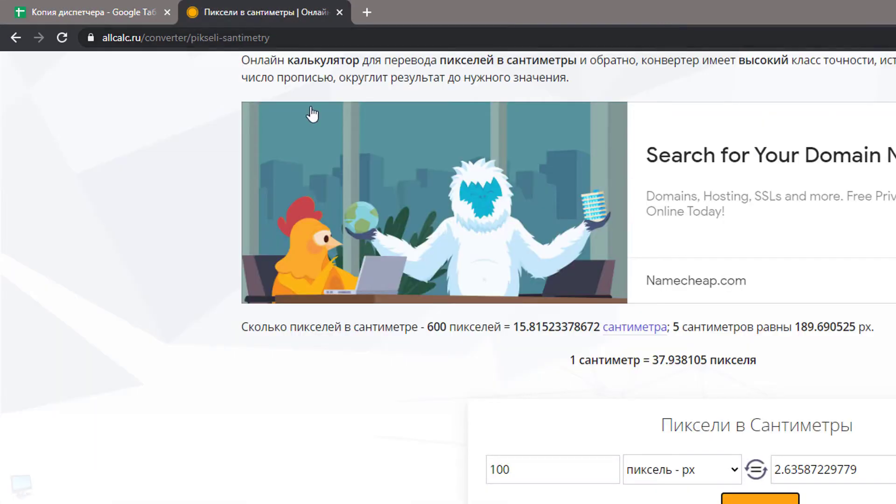
pyautogui.scroll(3, 471, 261)
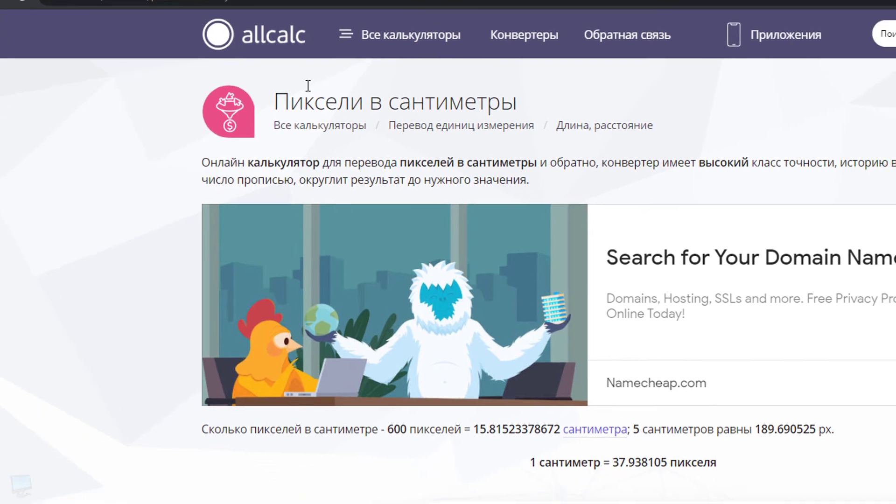
pyautogui.scroll(-5, 337, 140)
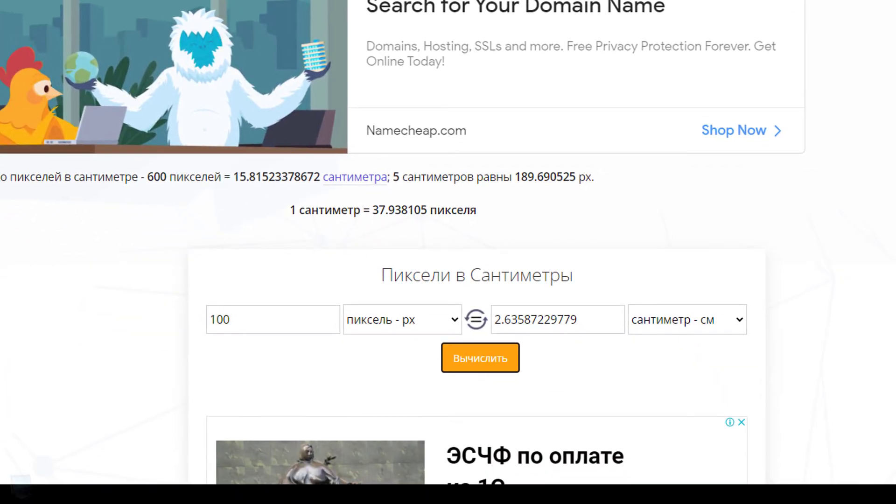
pyautogui.scroll(-6, 280, 24)
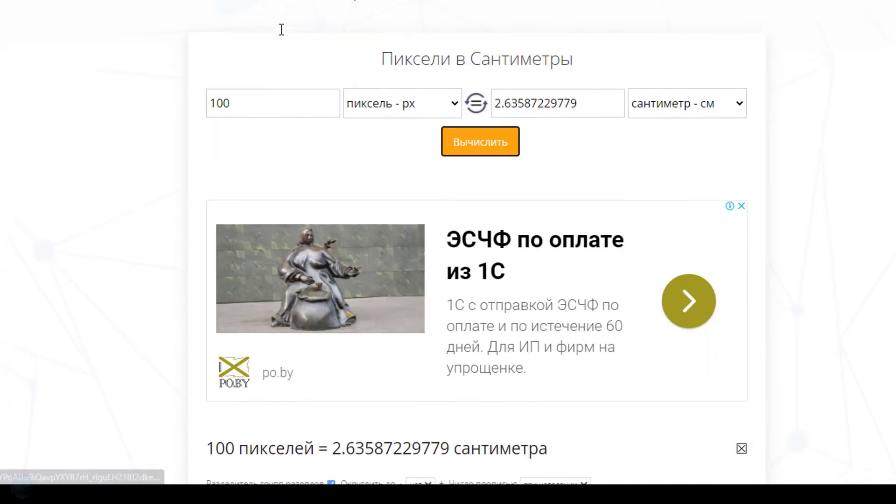
pyautogui.moveTo(268, 34); pyautogui.dragTo(140, 41)
pyautogui.write('100')
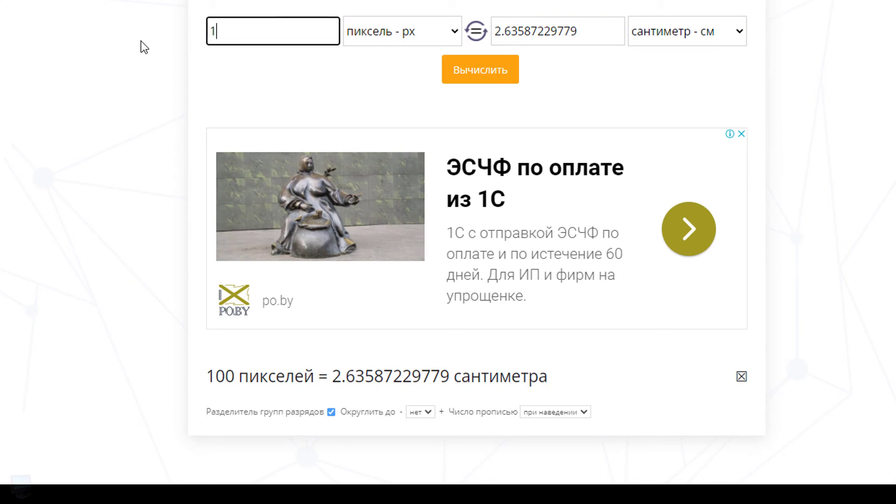
pyautogui.scroll(4, 141, 117)
pyautogui.click(459, 240)
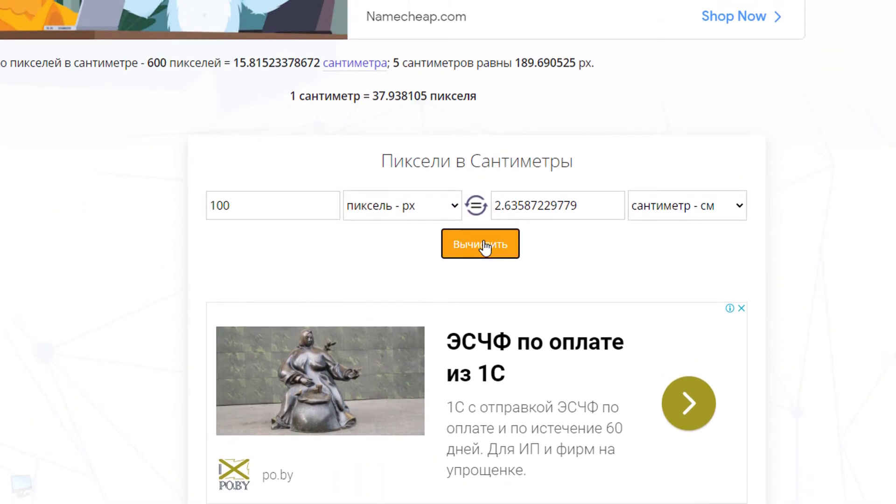
pyautogui.moveTo(501, 209); pyautogui.dragTo(520, 201)
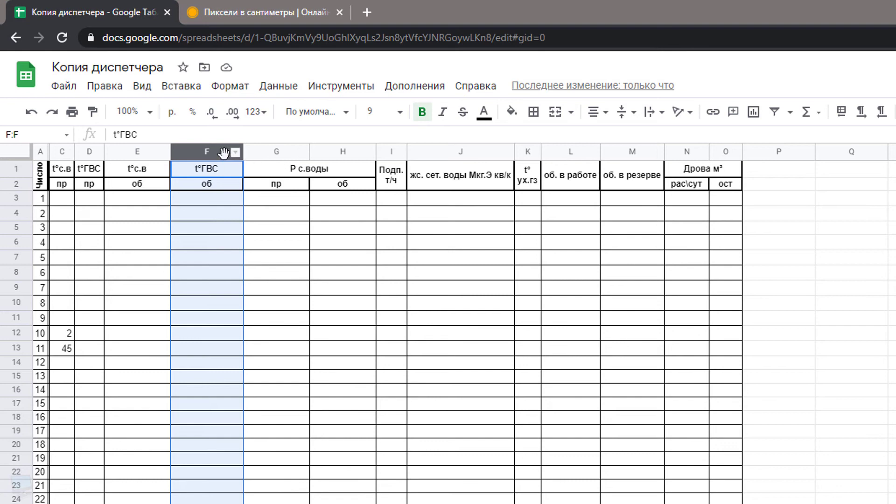
pyautogui.keyDown('ctrl'); pyautogui.click(277, 152); pyautogui.keyUp('ctrl')
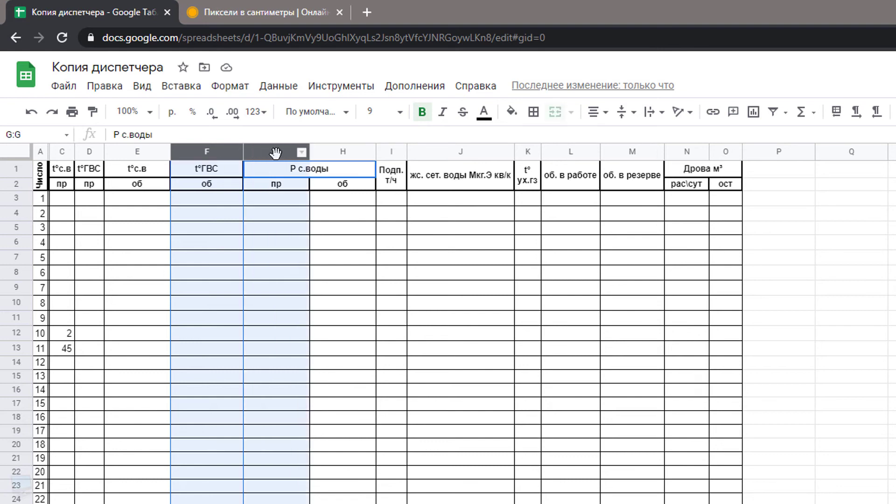
pyautogui.keyDown('ctrl'); pyautogui.click(334, 153); pyautogui.keyUp('ctrl')
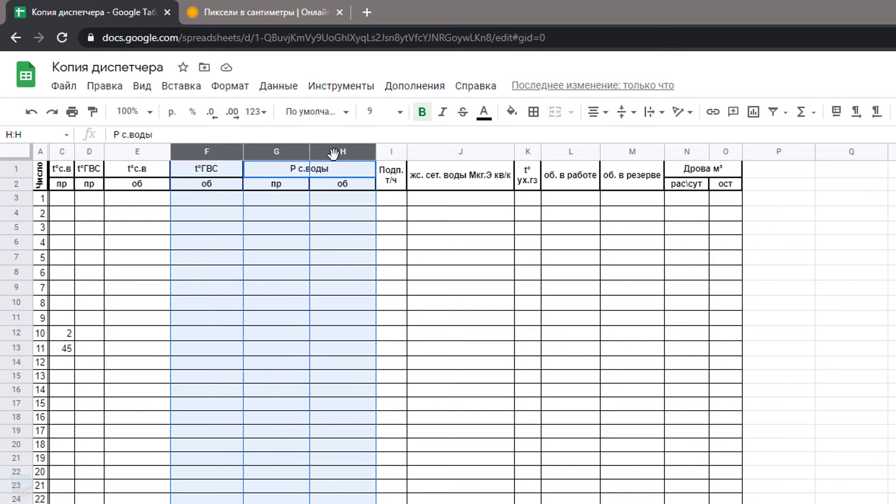
pyautogui.rightClick(336, 153)
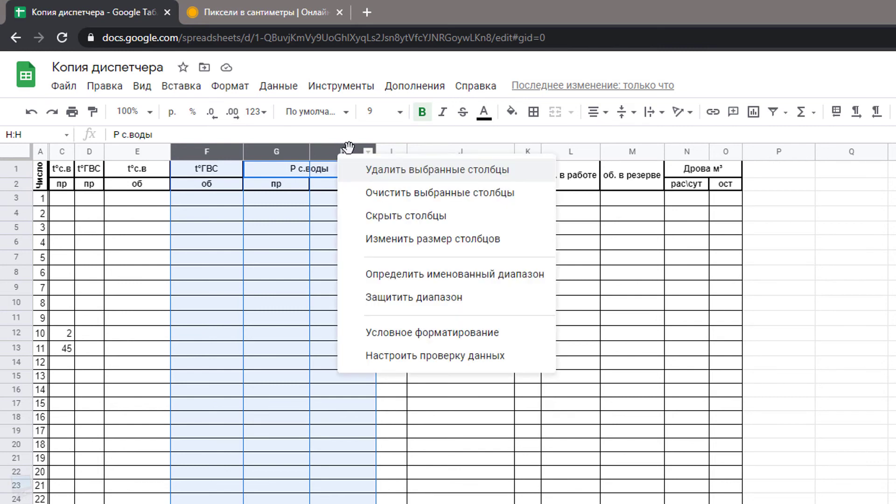
pyautogui.click(466, 249)
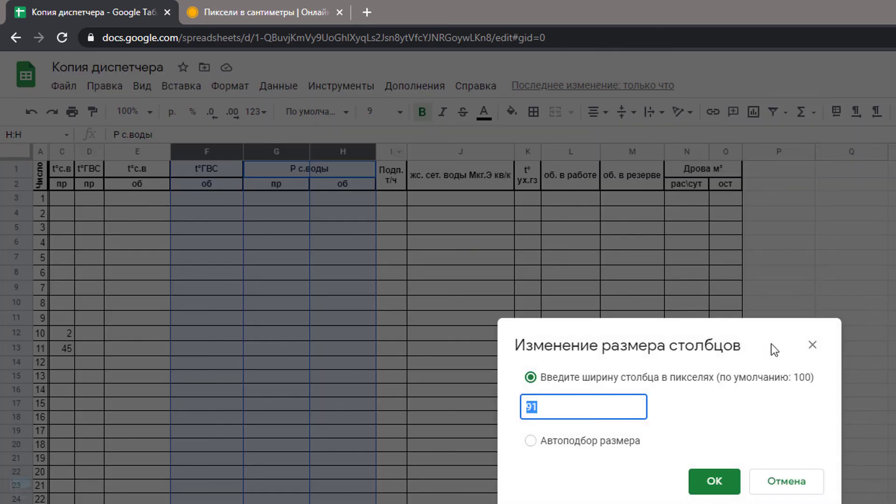
pyautogui.click(813, 350)
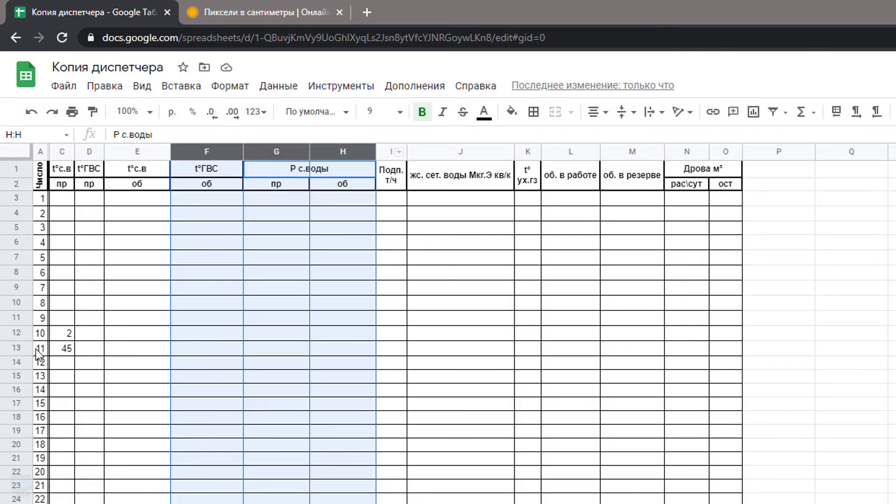
# Set the height of rows 7, 8, 9 and 12 together to 50 pixels, and clear the selection.
pyautogui.click(15, 335)
pyautogui.keyDown('ctrl'); pyautogui.click(18, 288); pyautogui.keyUp('ctrl')
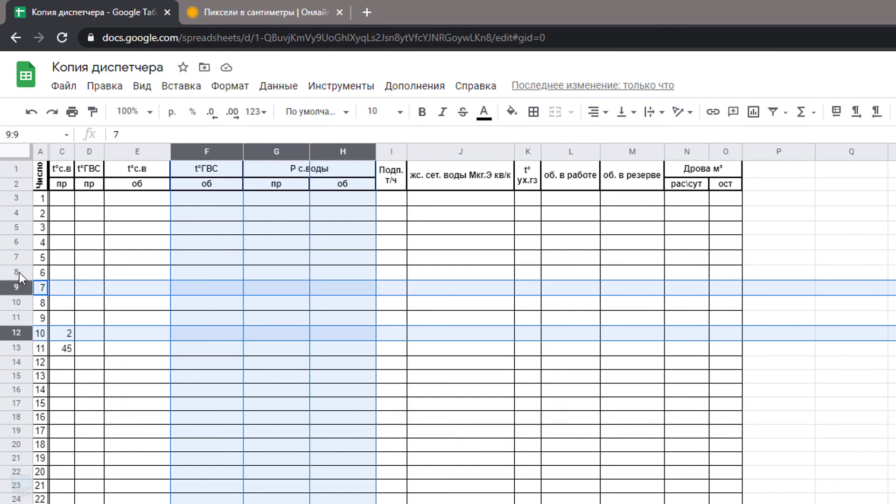
pyautogui.keyDown('ctrl'); pyautogui.click(18, 273); pyautogui.keyUp('ctrl')
pyautogui.keyDown('ctrl'); pyautogui.click(18, 256); pyautogui.keyUp('ctrl')
pyautogui.rightClick(18, 256)
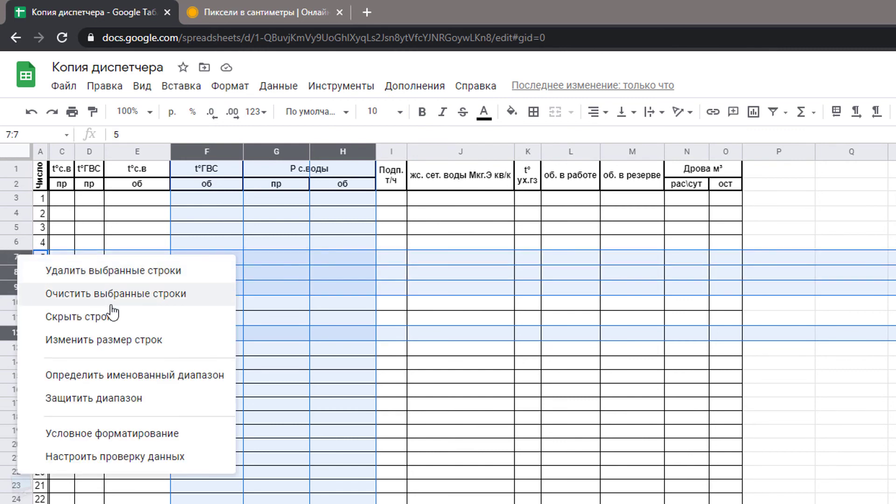
pyautogui.click(163, 343)
pyautogui.click(578, 402)
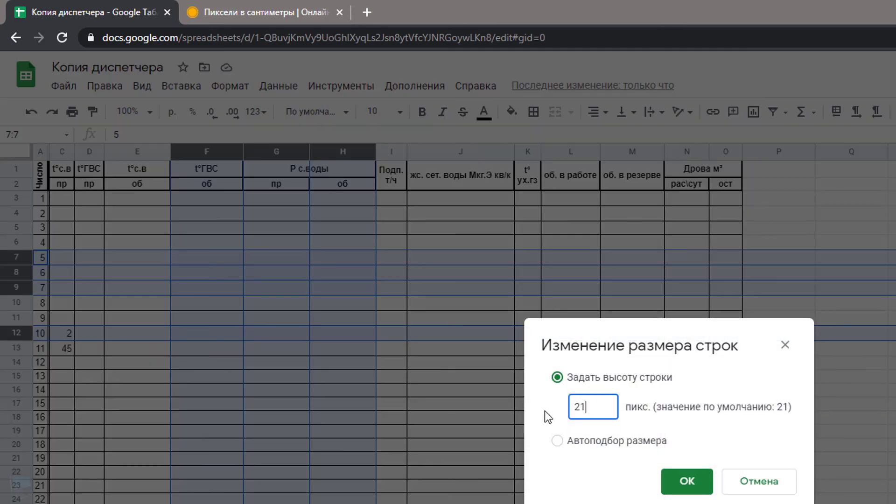
pyautogui.hotkey('ctrl', 'a')
pyautogui.write('50')
pyautogui.press('Return')
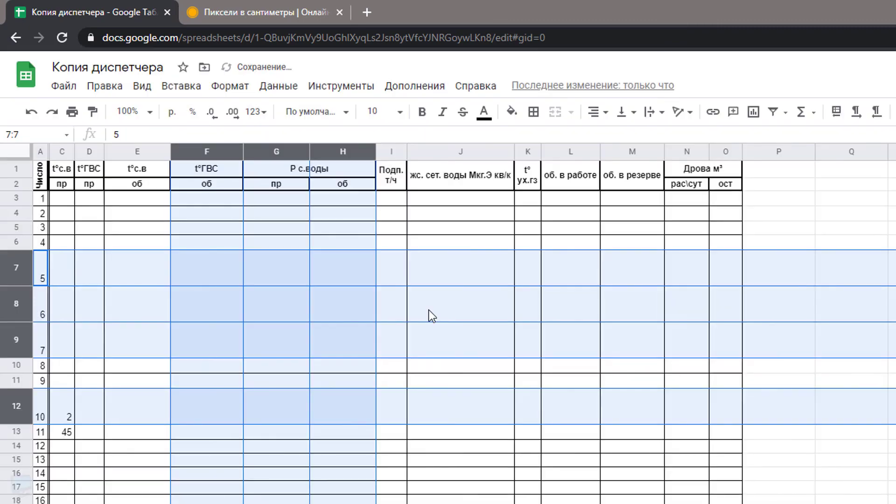
pyautogui.click(740, 378)
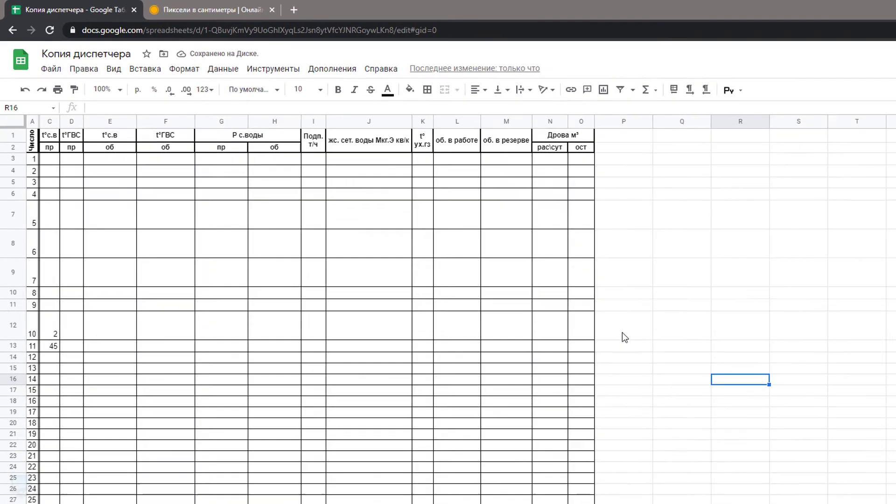